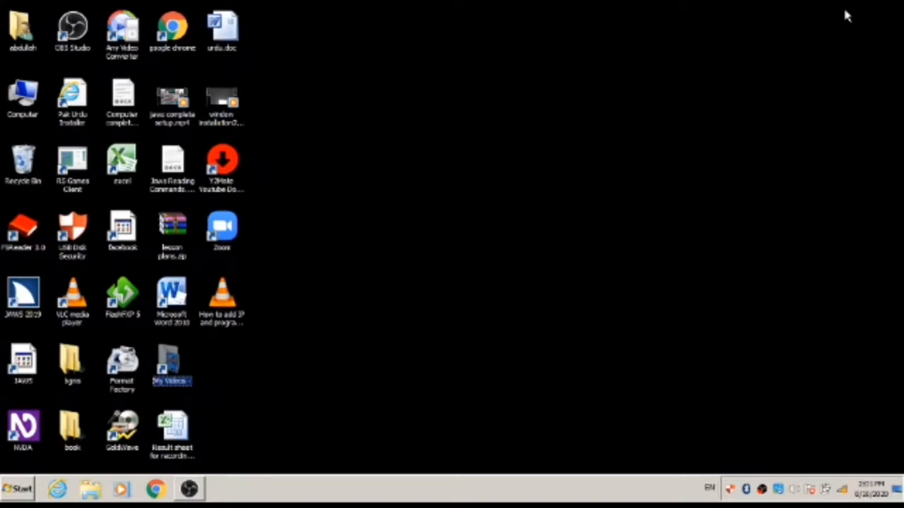
Open the workbook "Result sheet for recording.xlsx" from the desktop
{"action": "key", "text": "Down"}
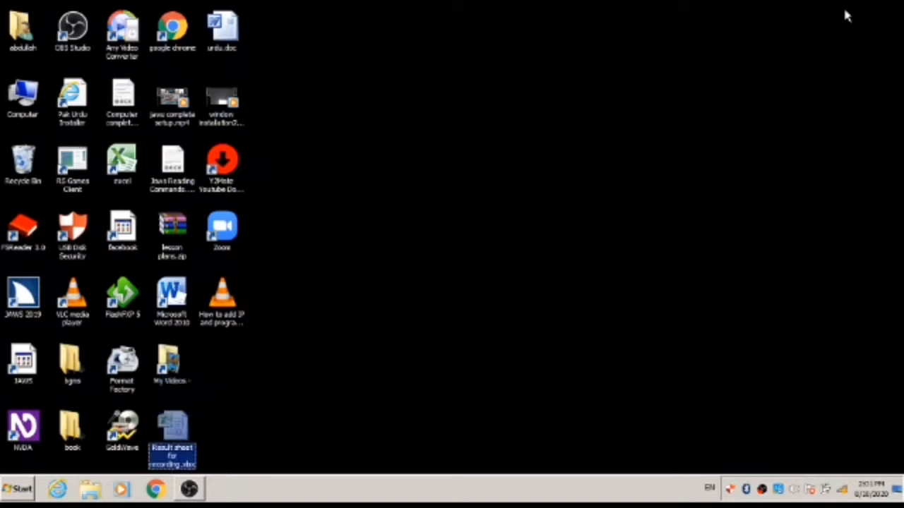
{"action": "key", "text": "Return"}
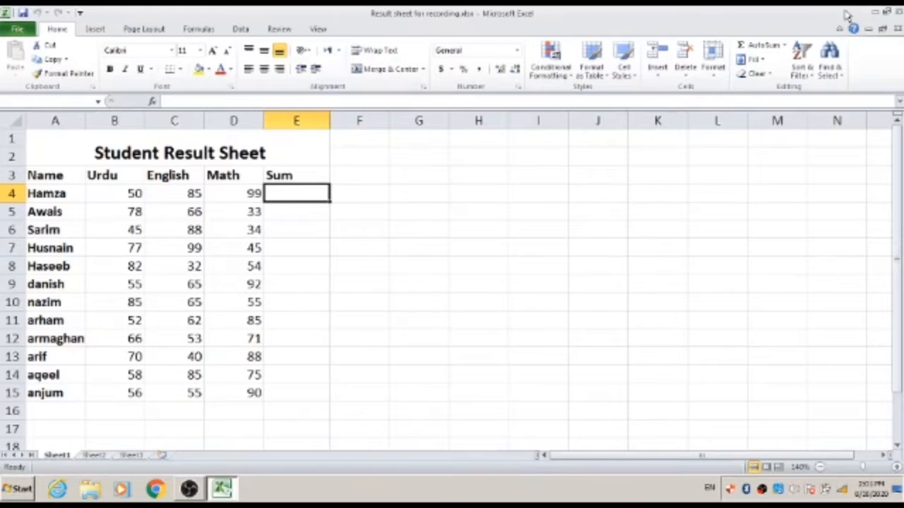
Review the column headings in row 3 and the first student's marks across row 4, ending in the Sum column
{"action": "key", "text": "Up"}
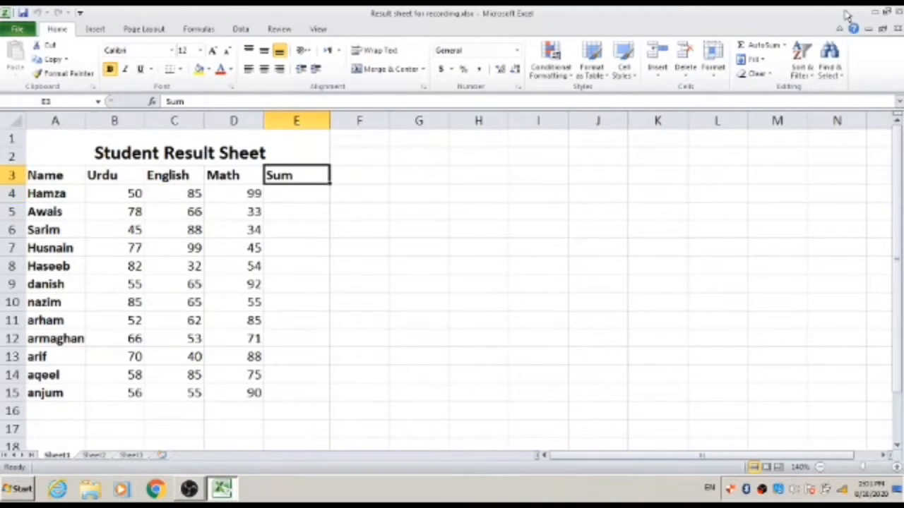
{"action": "key", "text": "Left"}
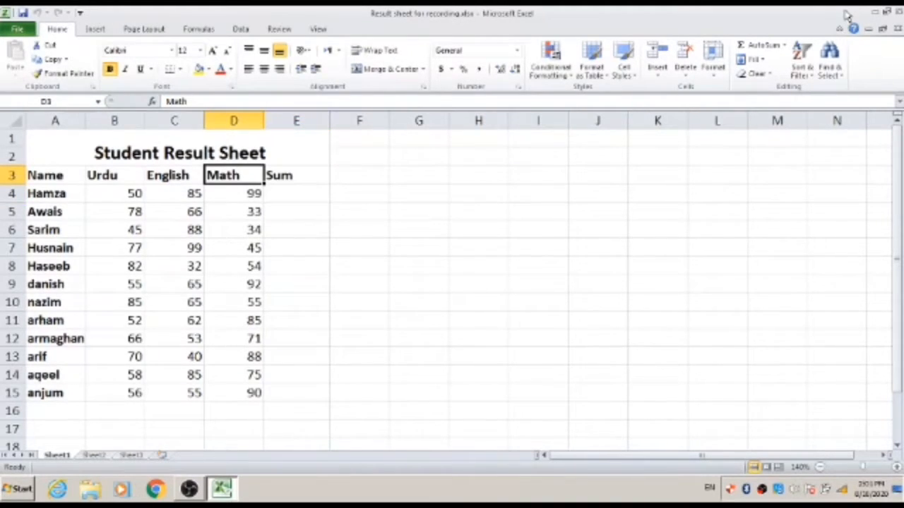
{"action": "key", "text": "Left"}
{"action": "key", "text": "Left"}
{"action": "key", "text": "Left"}
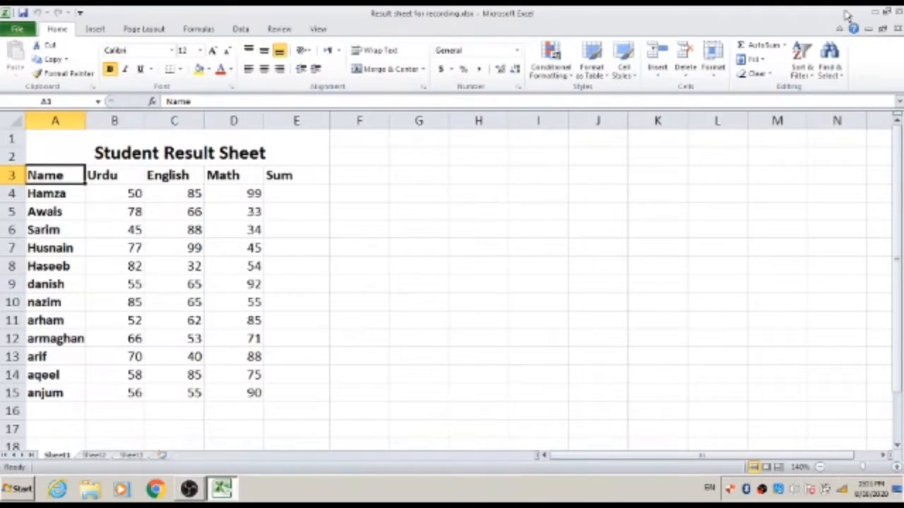
{"action": "key", "text": "Down"}
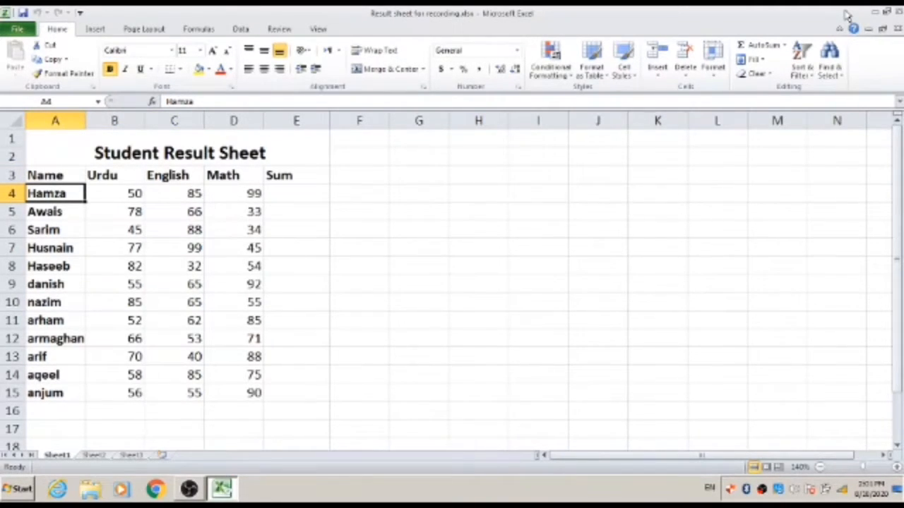
{"action": "key", "text": "Right"}
{"action": "key", "text": "Right"}
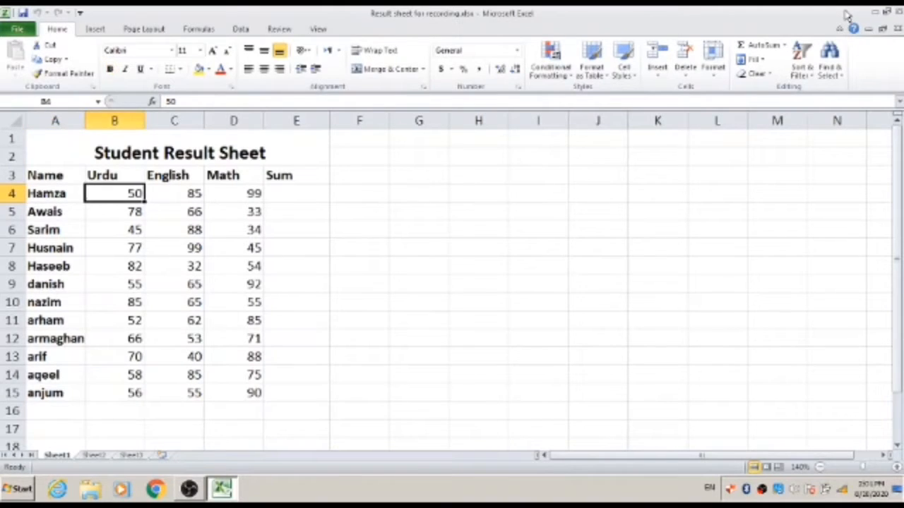
{"action": "key", "text": "Right"}
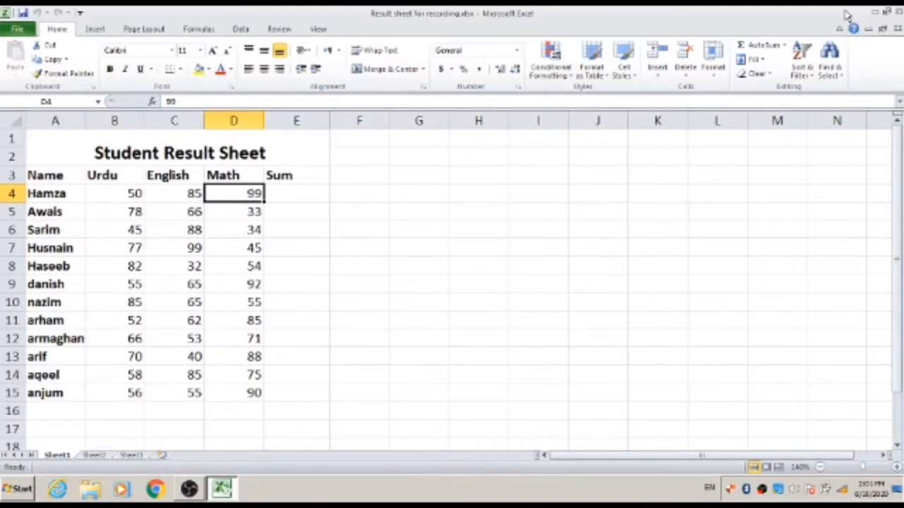
{"action": "key", "text": "Right"}
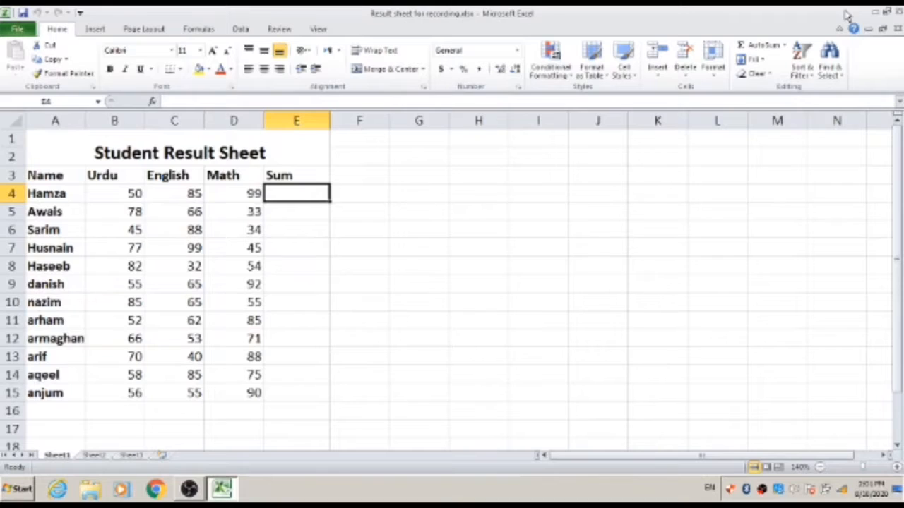
{"action": "key", "text": "Up"}
{"action": "key", "text": "Down"}
{"action": "type", "text": "="}
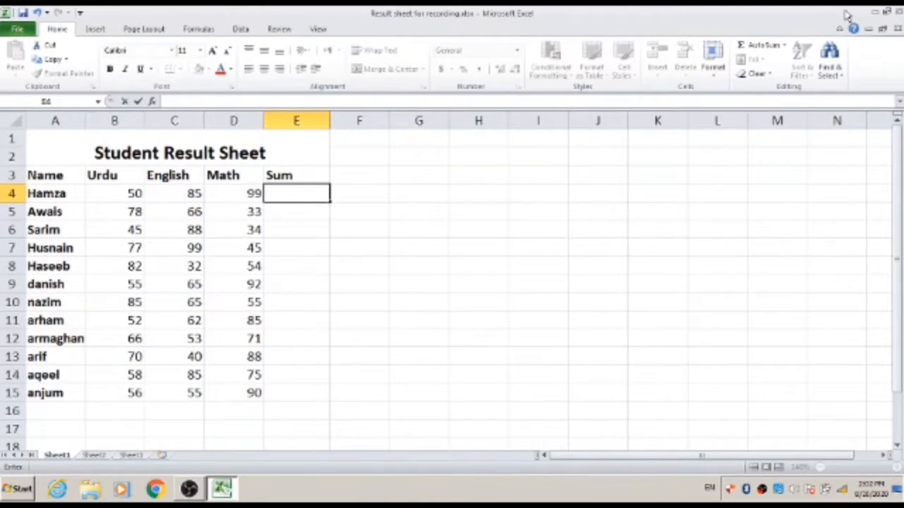
{"action": "key", "text": "BackSpace"}
{"action": "key", "text": "Up"}
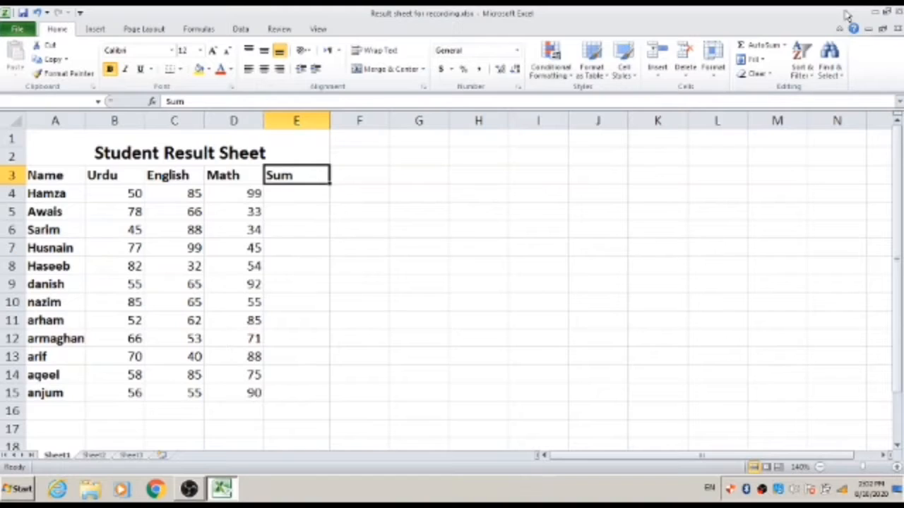
{"action": "key", "text": "Down"}
{"action": "key", "text": "Up"}
{"action": "key", "text": "Down"}
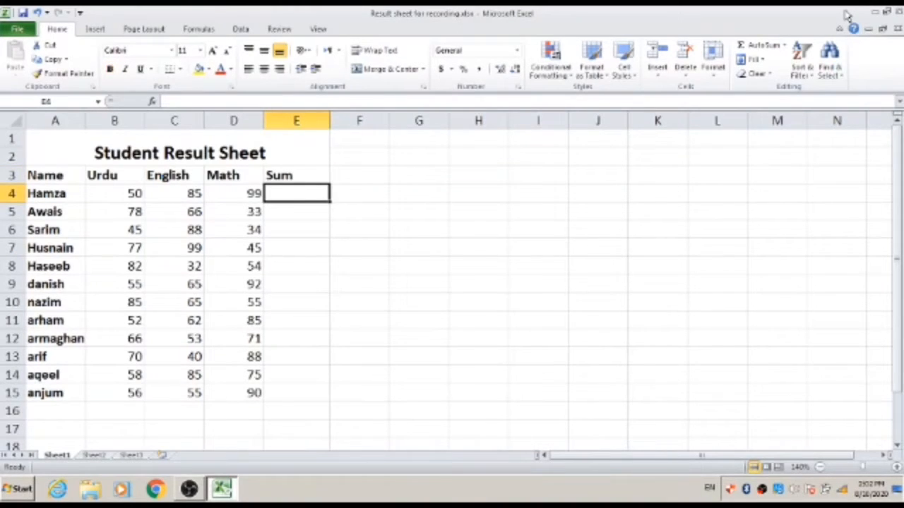
Enter an AVERAGE formula over B4:D4 in cell E4 for the first student's three marks
{"action": "type", "text": "="}
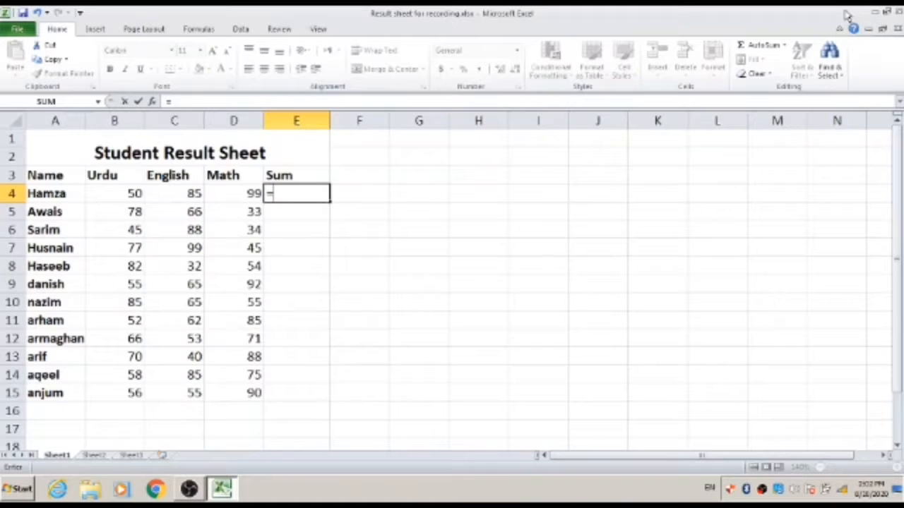
{"action": "type", "text": "ave"}
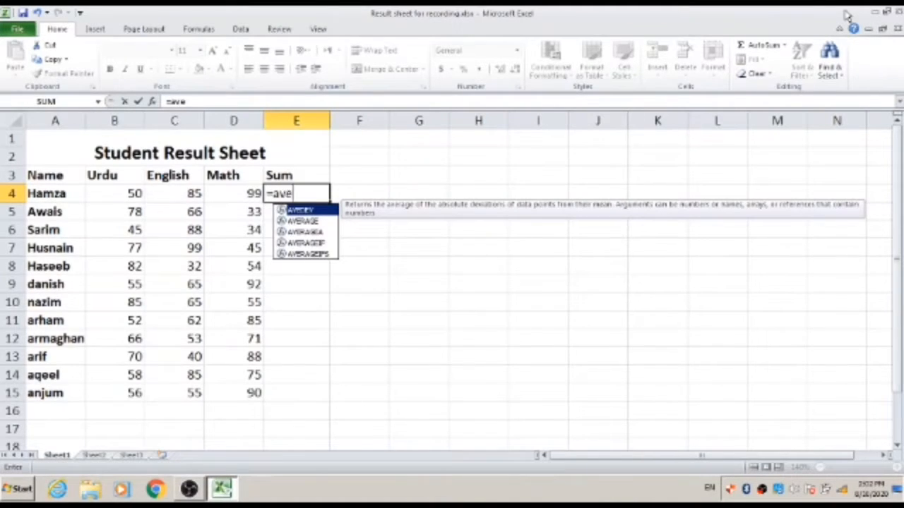
{"action": "type", "text": "ra"}
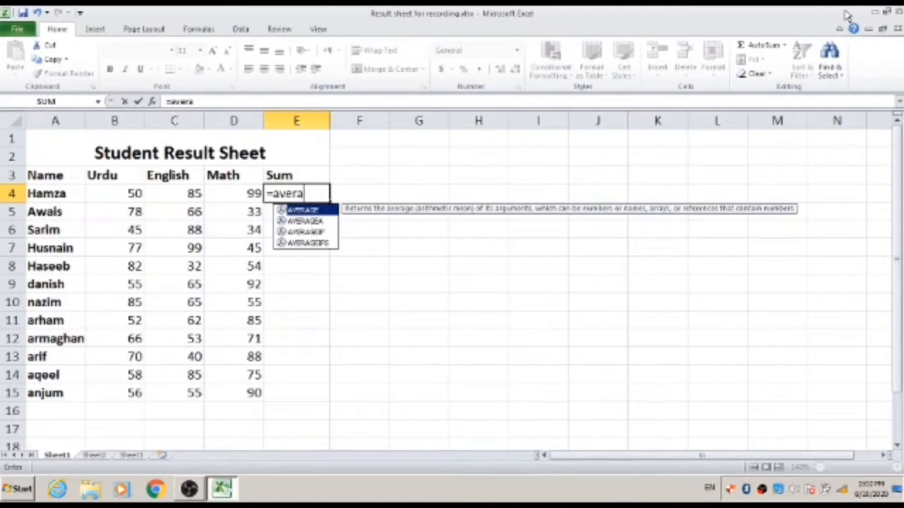
{"action": "type", "text": "ge"}
{"action": "type", "text": "("}
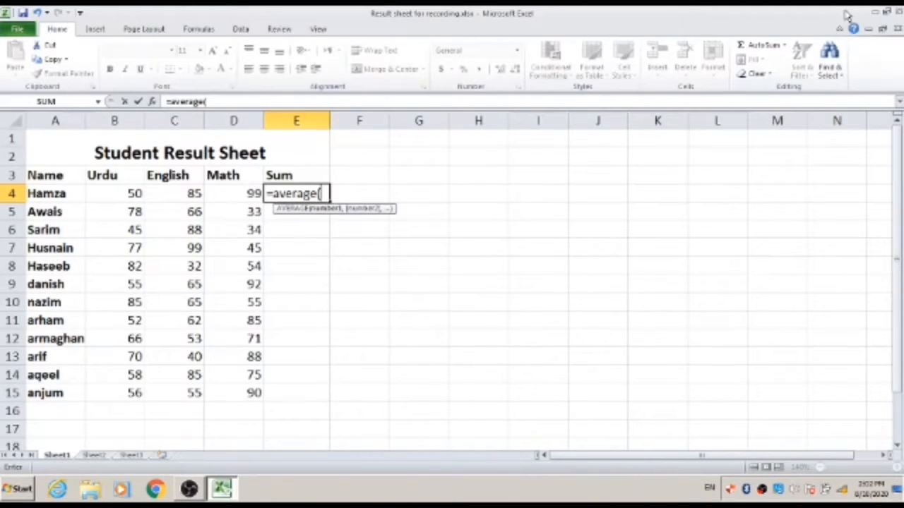
{"action": "type", "text": "b"}
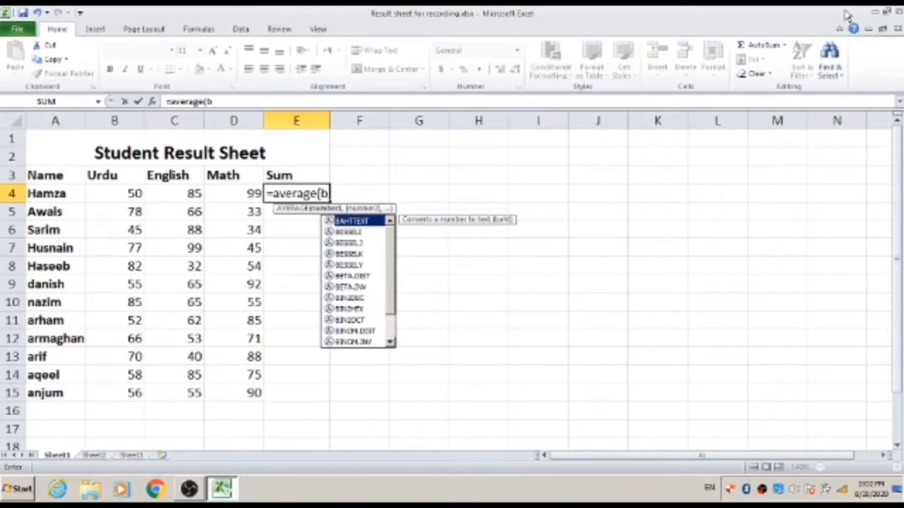
{"action": "type", "text": "4:"}
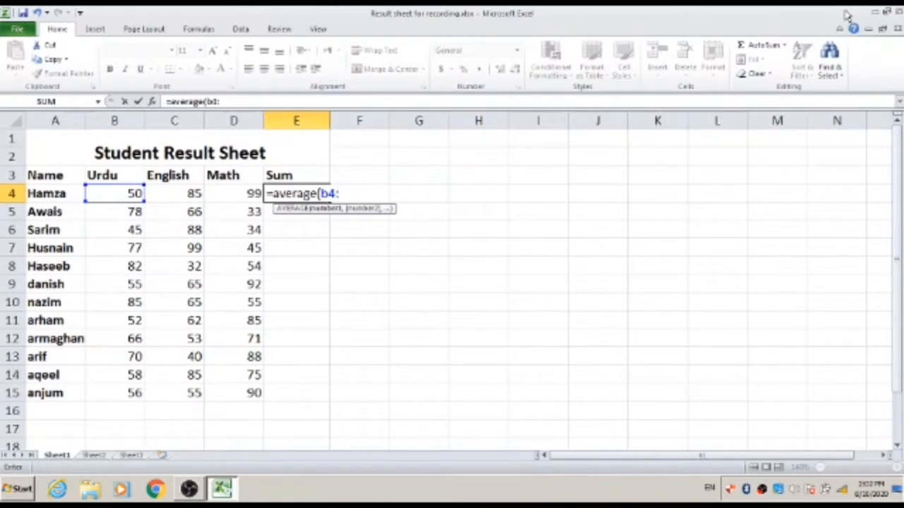
{"action": "type", "text": "d"}
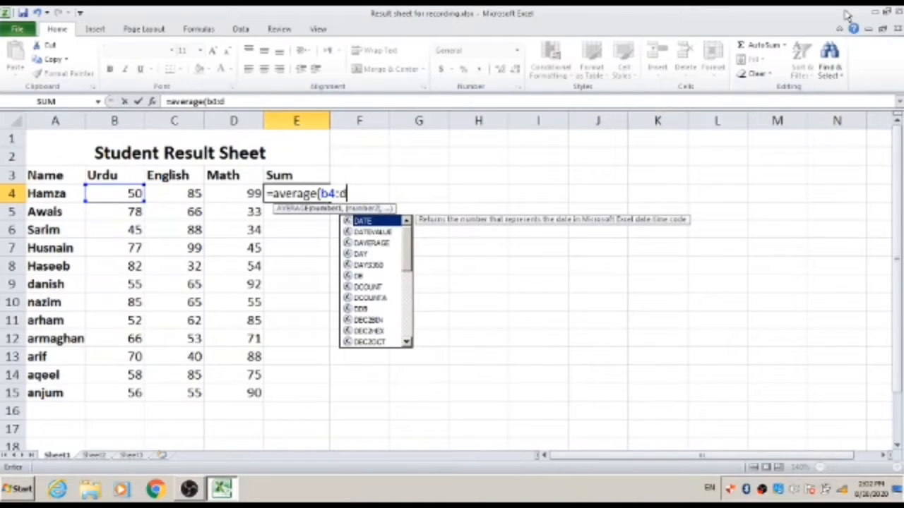
{"action": "type", "text": "4"}
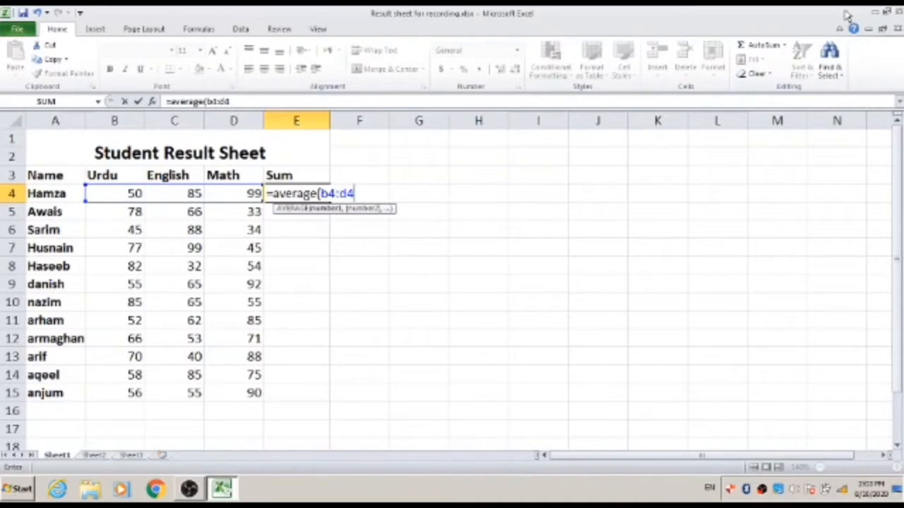
{"action": "key", "text": "Left"}
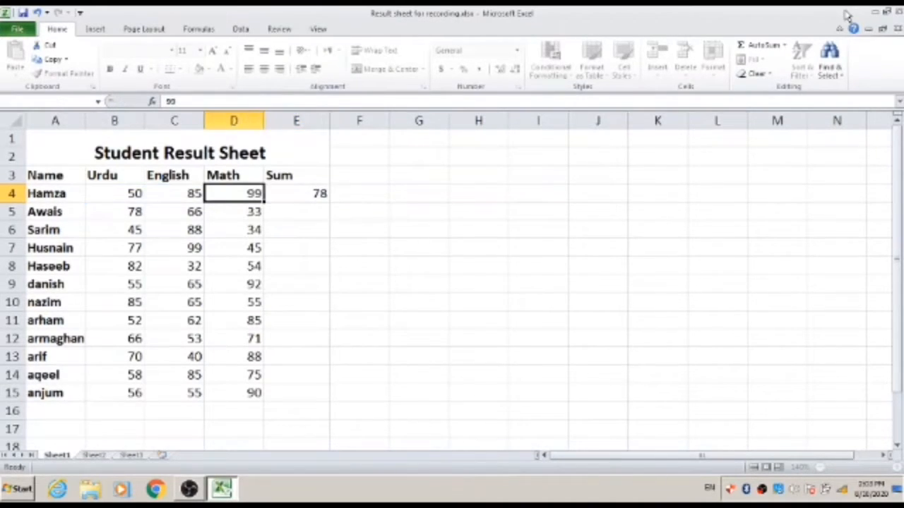
{"action": "key", "text": "Right"}
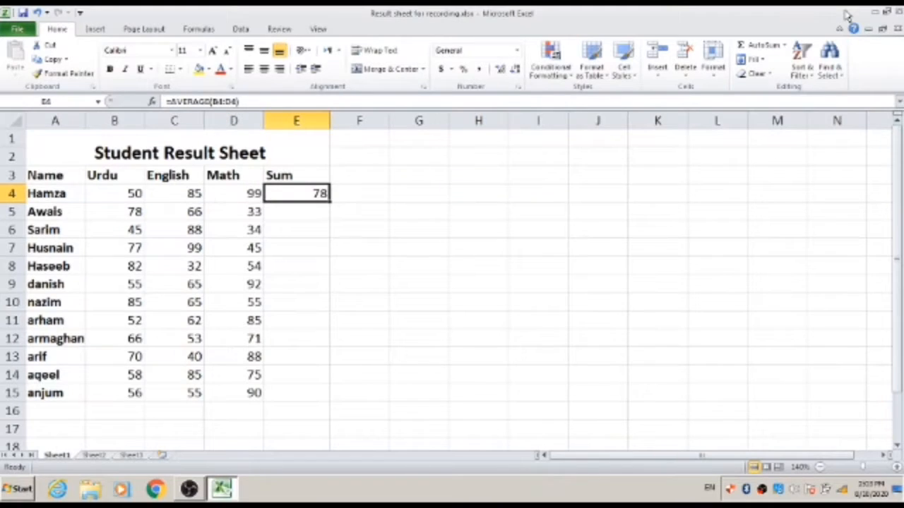
Edit the AVERAGE formula in E4 to include 80 as a second argument after the range B4:D4
{"action": "key", "text": "F2"}
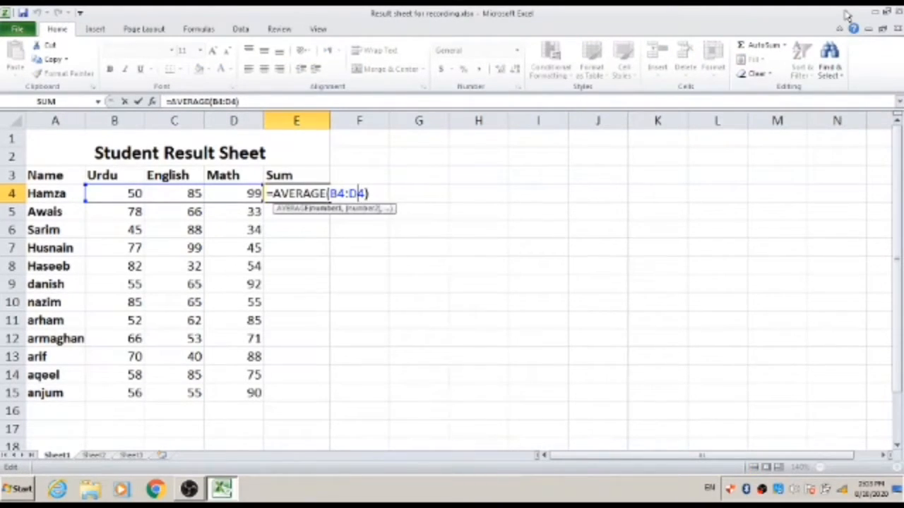
{"action": "key", "text": "Right"}
{"action": "key", "text": "Right"}
{"action": "key", "text": "Left"}
{"action": "key", "text": "Left"}
{"action": "key", "text": "Left"}
{"action": "key", "text": "Left"}
{"action": "key", "text": "Left"}
{"action": "key", "text": "Left"}
{"action": "key", "text": "Left"}
{"action": "key", "text": "Left"}
{"action": "key", "text": "Left"}
{"action": "key", "text": "Left"}
{"action": "key", "text": "Left"}
{"action": "key", "text": "Left"}
{"action": "key", "text": "Left"}
{"action": "key", "text": "Left"}
{"action": "key", "text": "Left"}
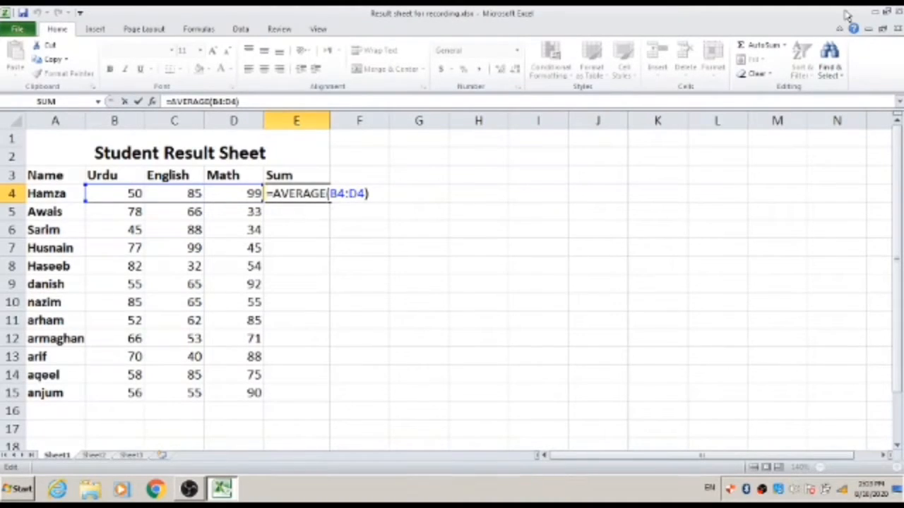
{"action": "key", "text": "Right"}
{"action": "key", "text": "Right"}
{"action": "key", "text": "Right"}
{"action": "key", "text": "Right"}
{"action": "key", "text": "Right"}
{"action": "key", "text": "Right"}
{"action": "key", "text": "Right"}
{"action": "key", "text": "Right"}
{"action": "key", "text": "Right"}
{"action": "key", "text": "Right"}
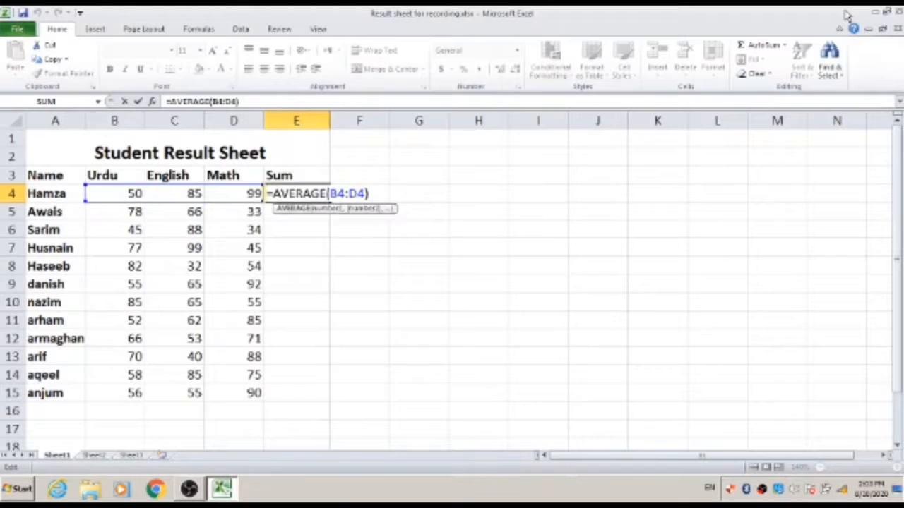
{"action": "key", "text": "Right"}
{"action": "key", "text": "Right"}
{"action": "key", "text": "Right"}
{"action": "key", "text": "Right"}
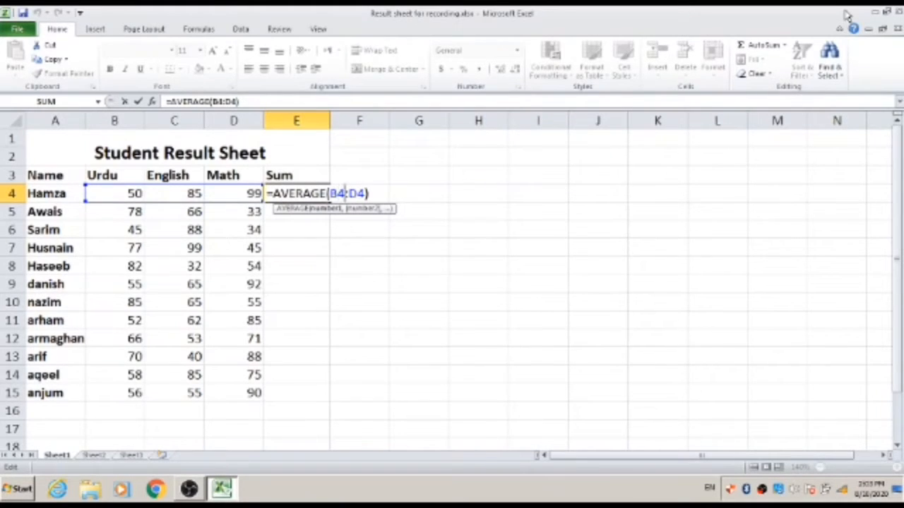
{"action": "key", "text": "Delete"}
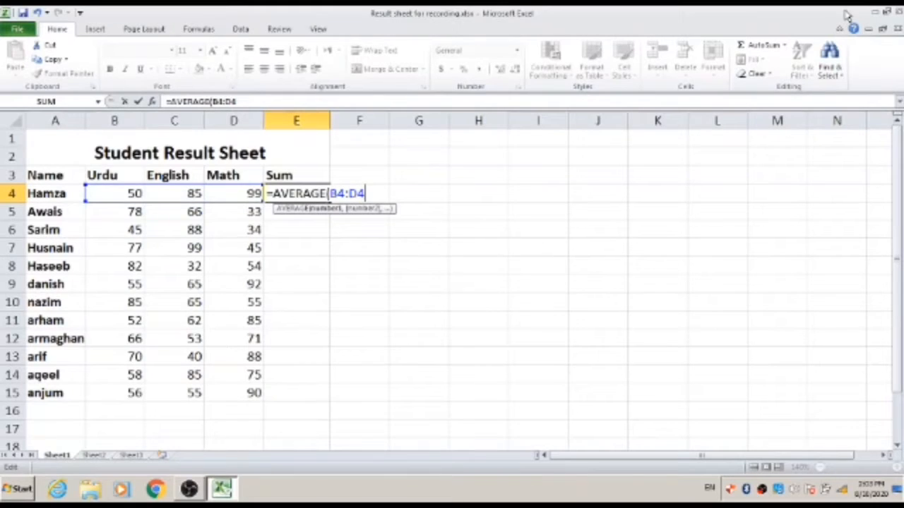
{"action": "type", "text": ","}
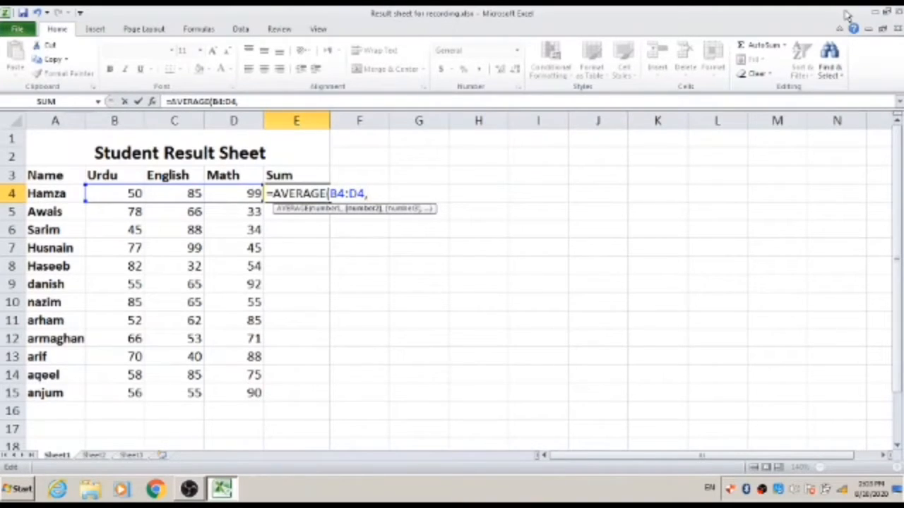
{"action": "type", "text": "80)"}
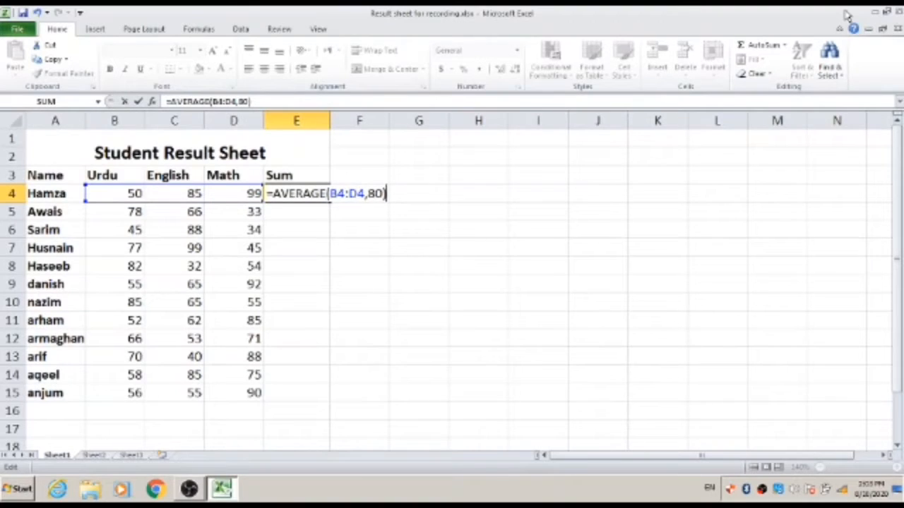
{"action": "key", "text": "Return"}
{"action": "key", "text": "Up"}
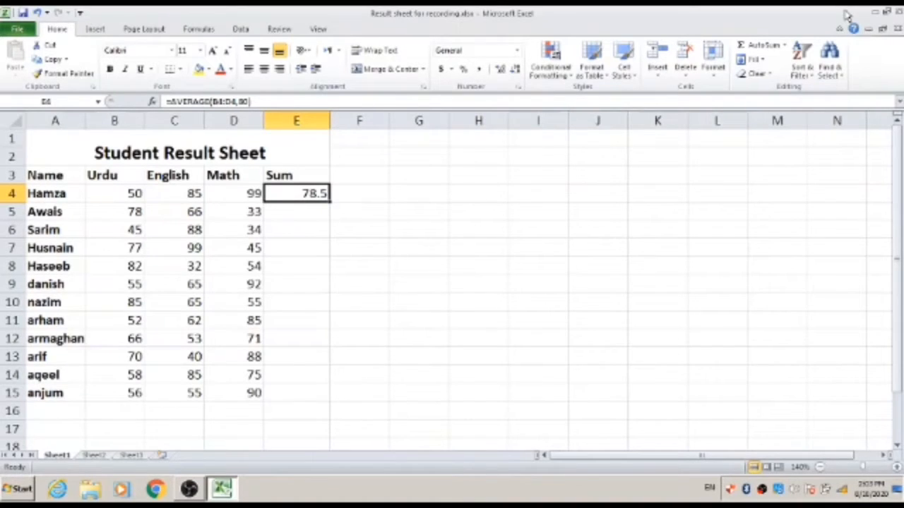
Copy the AVERAGE formula from E4 into E5:E15 for the remaining students
{"action": "key", "text": "Down"}
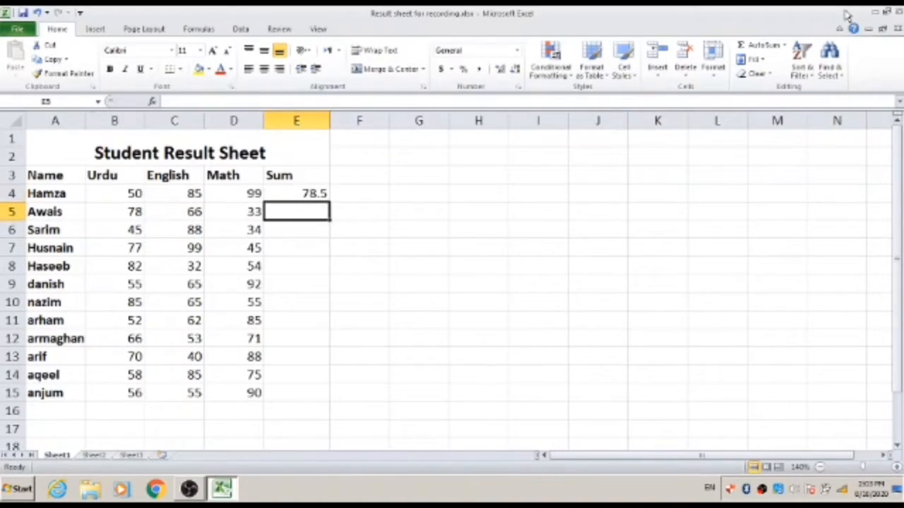
{"action": "key", "text": "Up"}
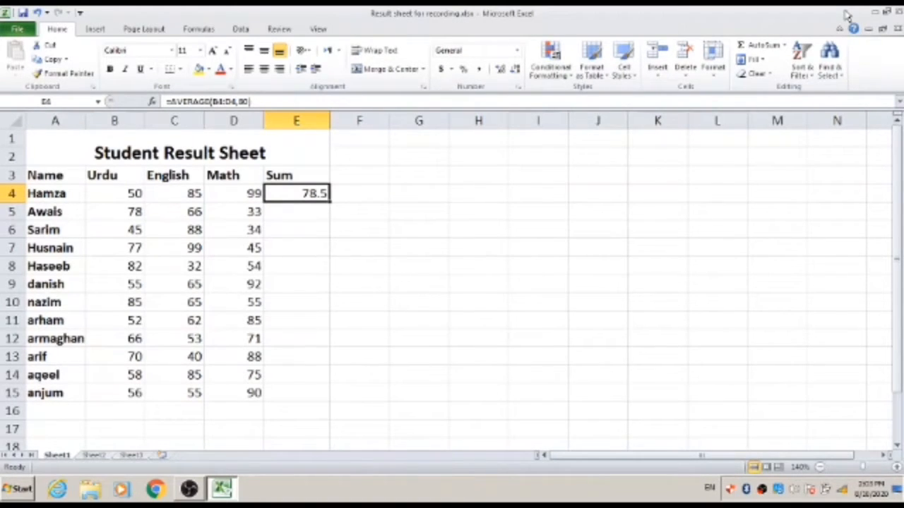
{"action": "key", "text": "ctrl+c"}
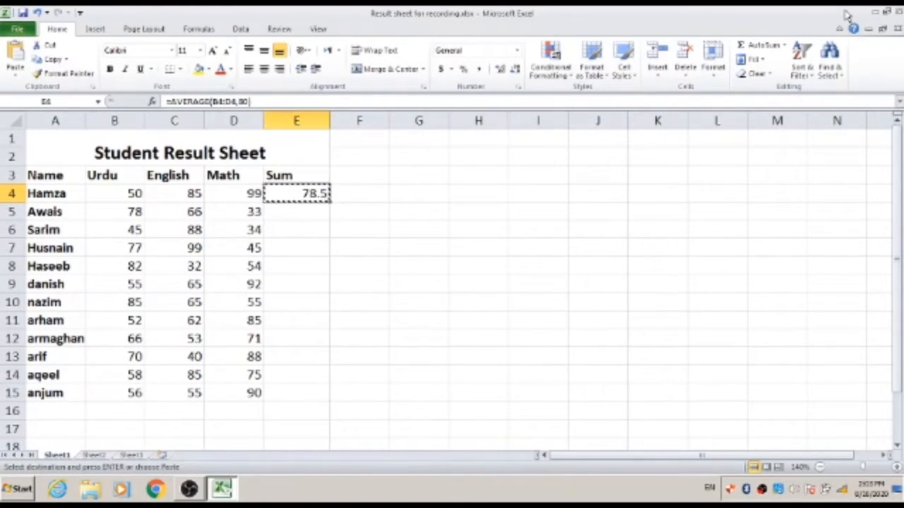
{"action": "key", "text": "Down"}
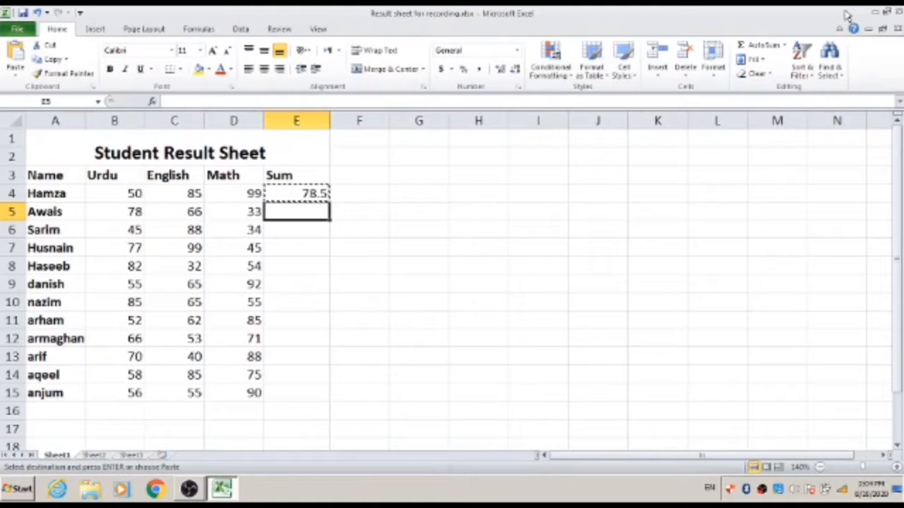
{"action": "key", "text": "shift+Down"}
{"action": "key", "text": "shift+Down"}
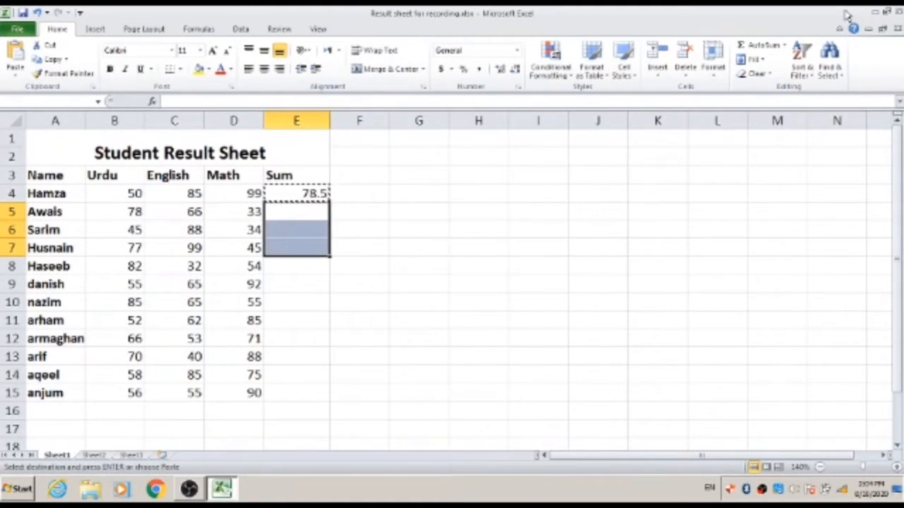
{"action": "key", "text": "shift+Down"}
{"action": "key", "text": "shift+Down"}
{"action": "key", "text": "shift+Down"}
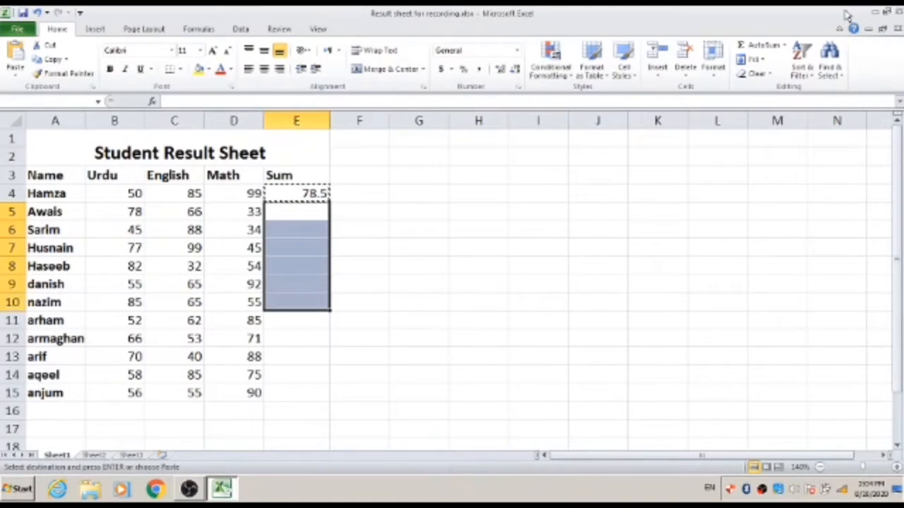
{"action": "key", "text": "shift+Down"}
{"action": "key", "text": "shift+Down"}
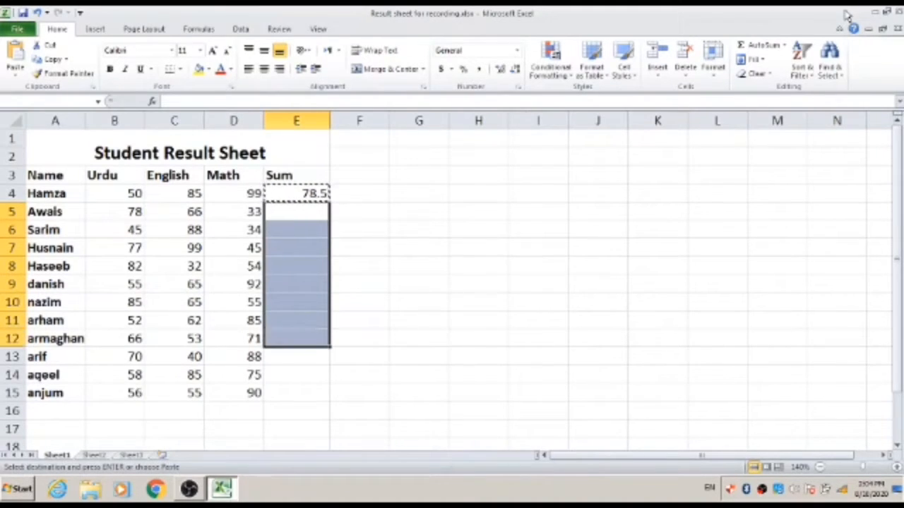
{"action": "key", "text": "shift+Down"}
{"action": "key", "text": "shift+Down"}
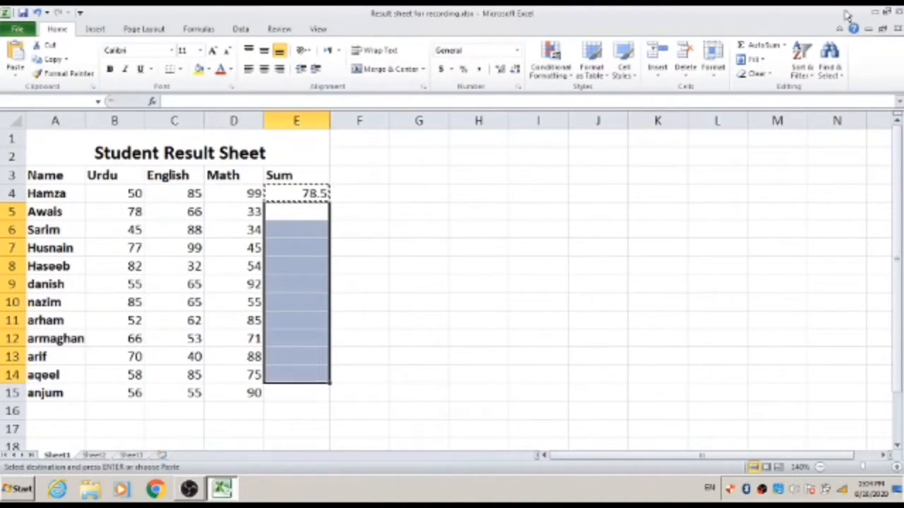
{"action": "key", "text": "shift+Down"}
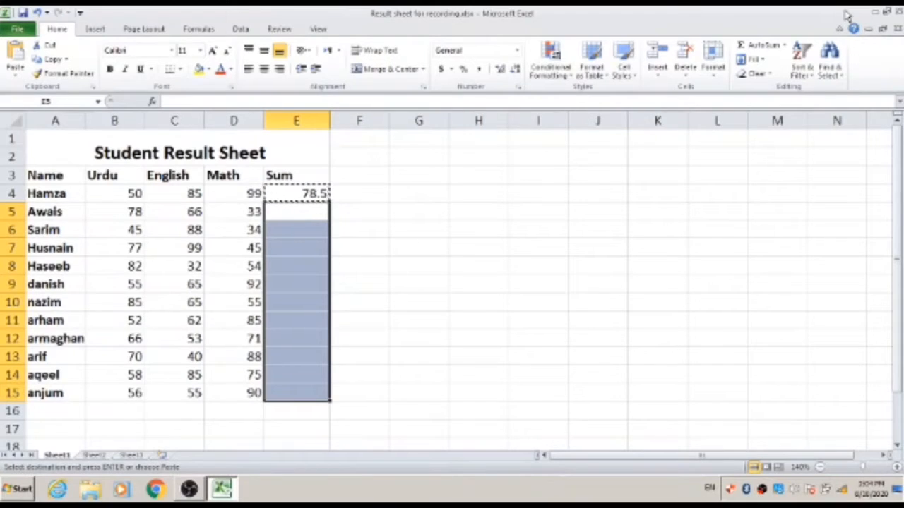
{"action": "key", "text": "ctrl+v"}
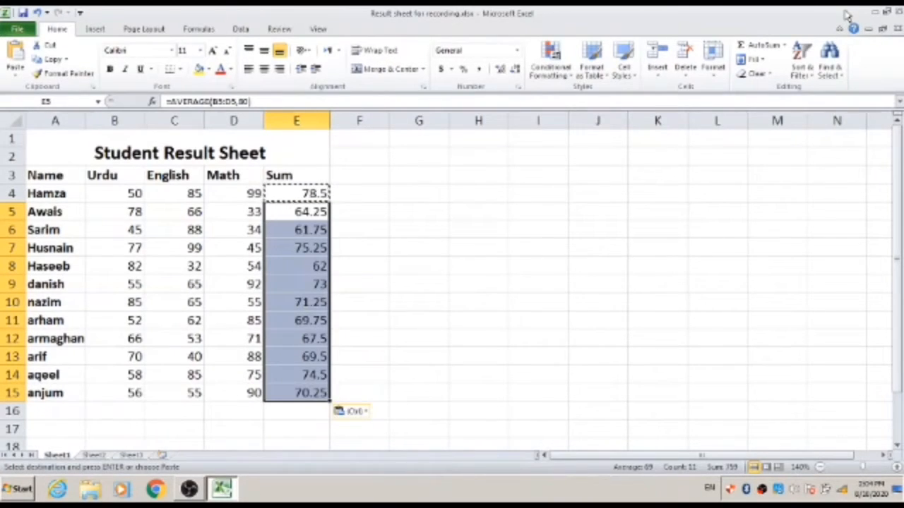
Examine the AVERAGE formulas in E4:E6 and the marks in row 6 that the third student's formula uses
{"action": "key", "text": "ctrl+Home"}
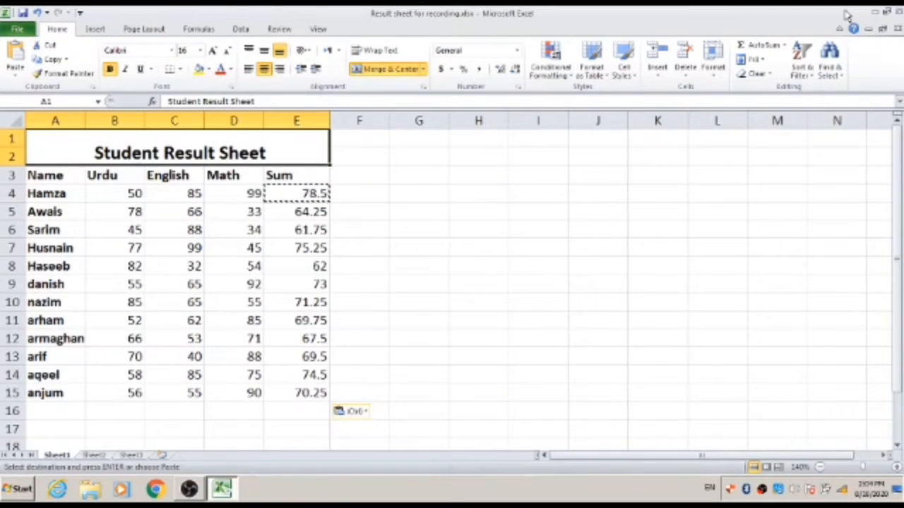
{"action": "key", "text": "Down"}
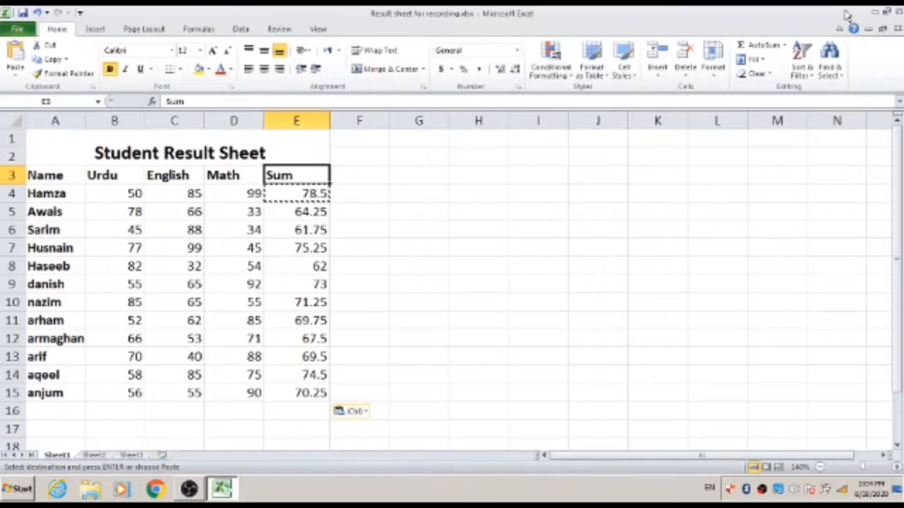
{"action": "key", "text": "Down"}
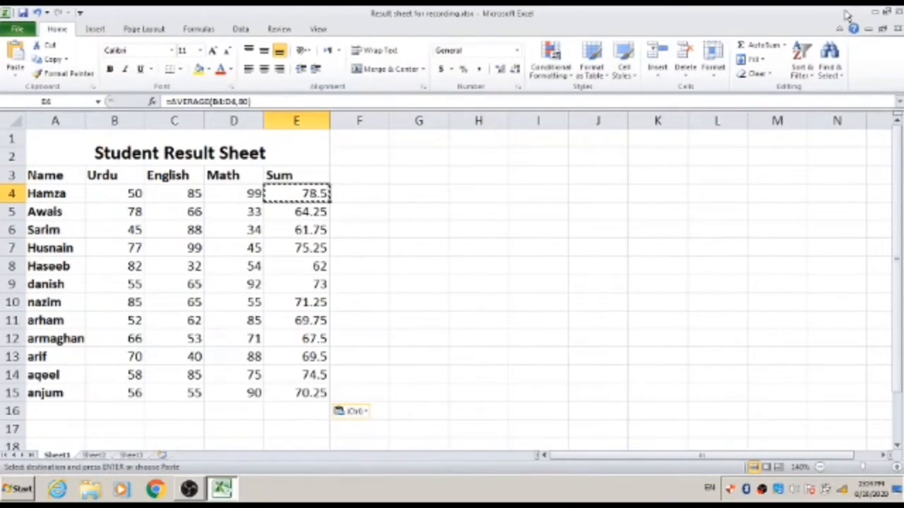
{"action": "key", "text": "Down"}
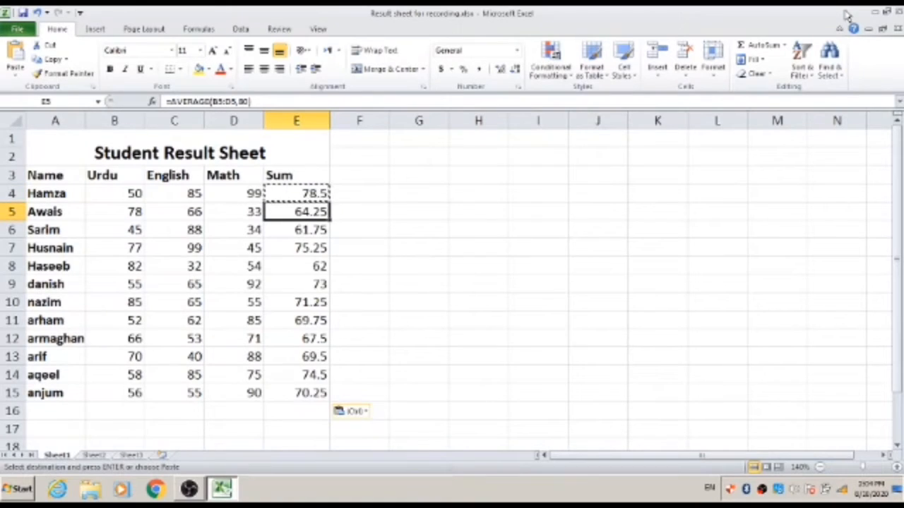
{"action": "key", "text": "Down"}
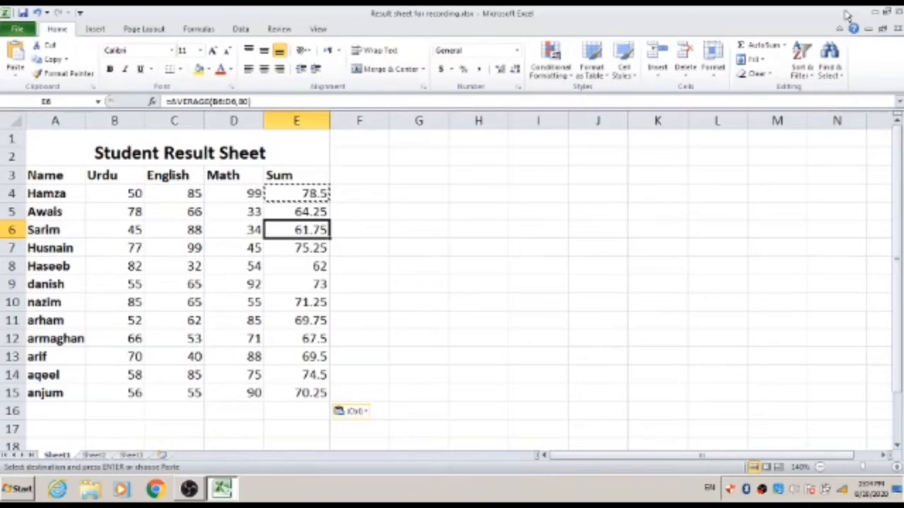
{"action": "key", "text": "Left"}
{"action": "key", "text": "Left"}
{"action": "key", "text": "Left"}
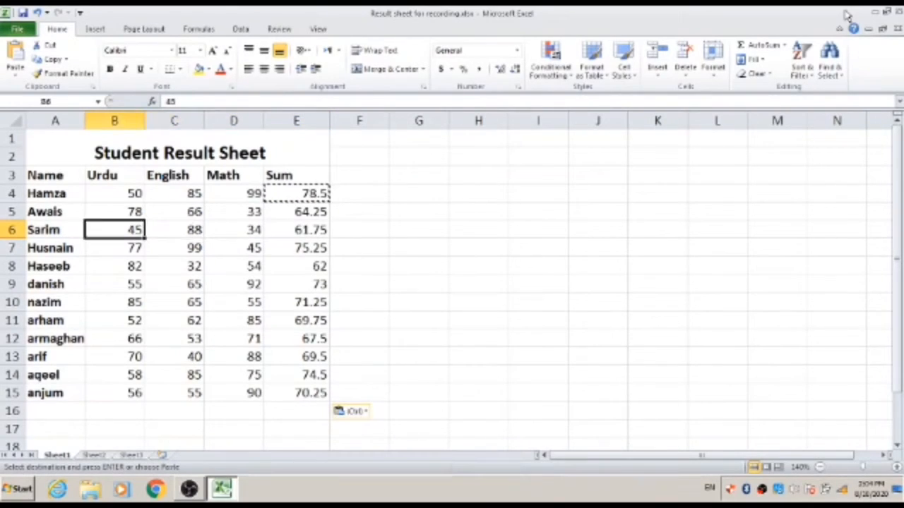
{"action": "key", "text": "Left"}
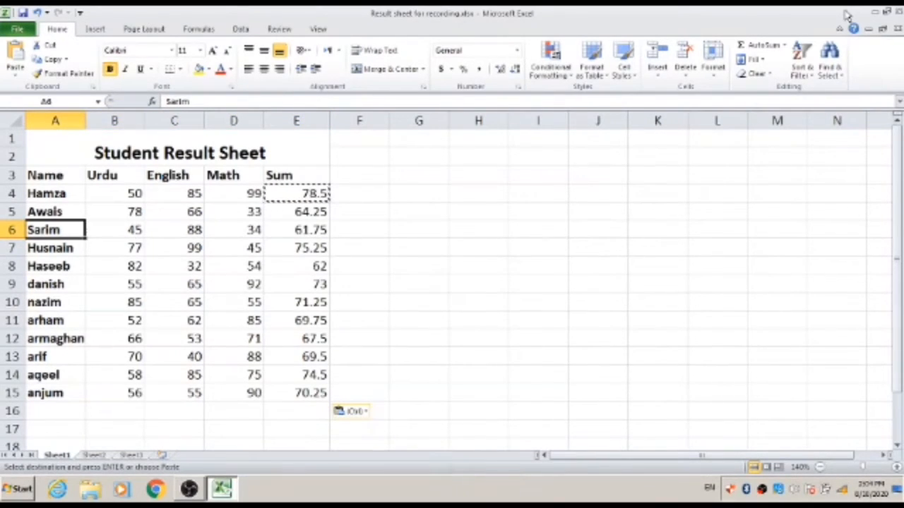
Set the second student's Math mark in D5 to 55 and check the average in E5
{"action": "key", "text": "Up"}
{"action": "key", "text": "Right"}
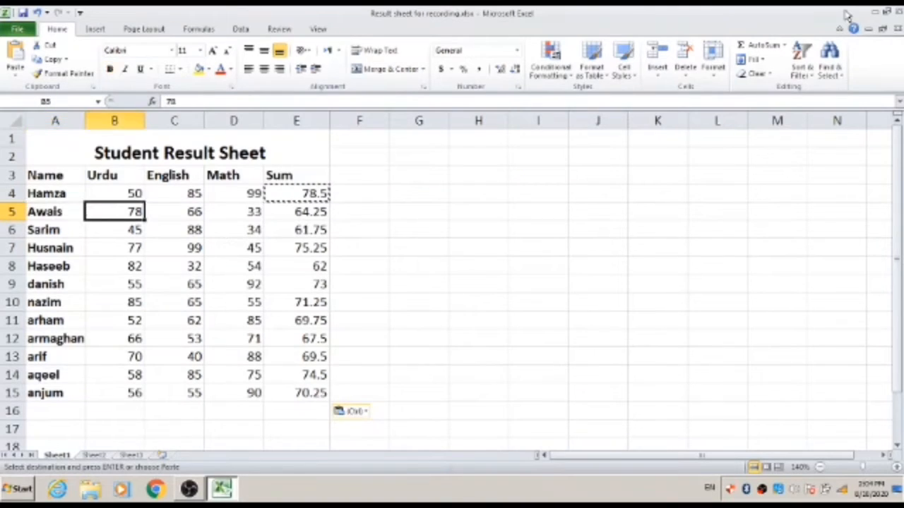
{"action": "key", "text": "Right"}
{"action": "key", "text": "Right"}
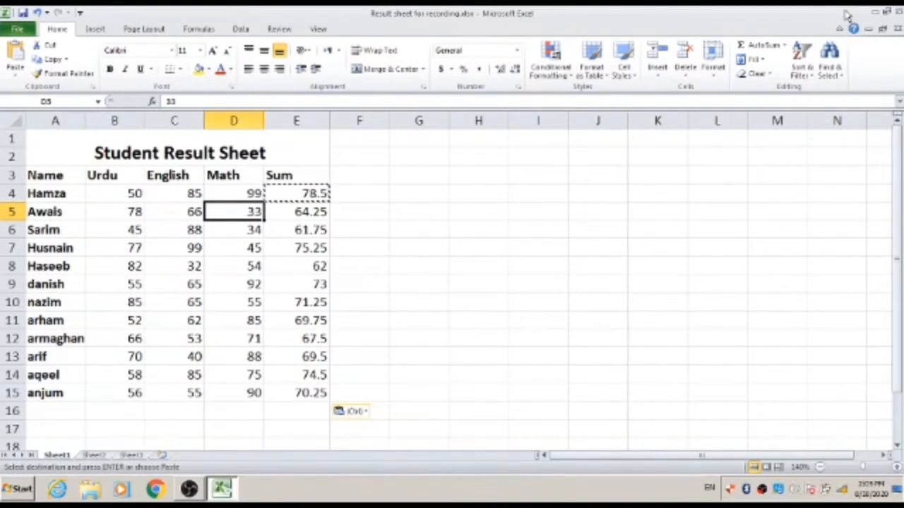
{"action": "key", "text": "F2"}
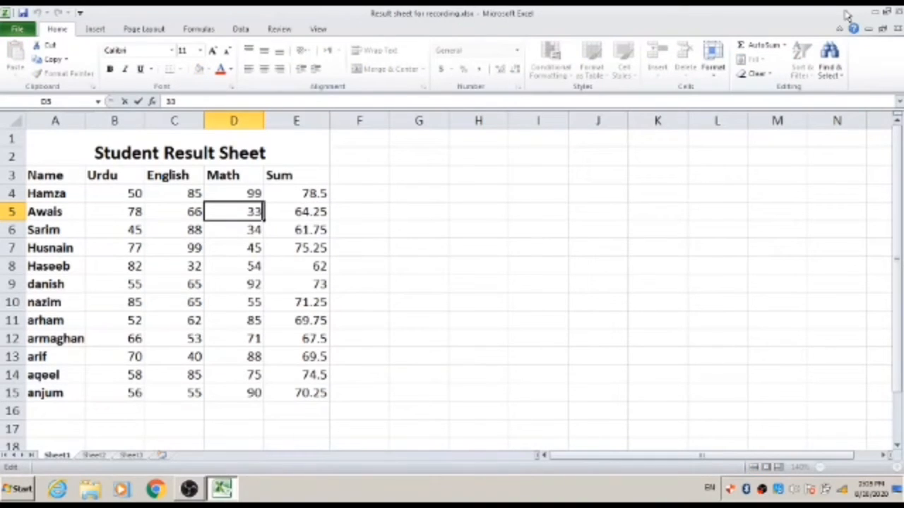
{"action": "key", "text": "BackSpace"}
{"action": "key", "text": "BackSpace"}
{"action": "type", "text": "55"}
{"action": "key", "text": "Return"}
{"action": "key", "text": "Up"}
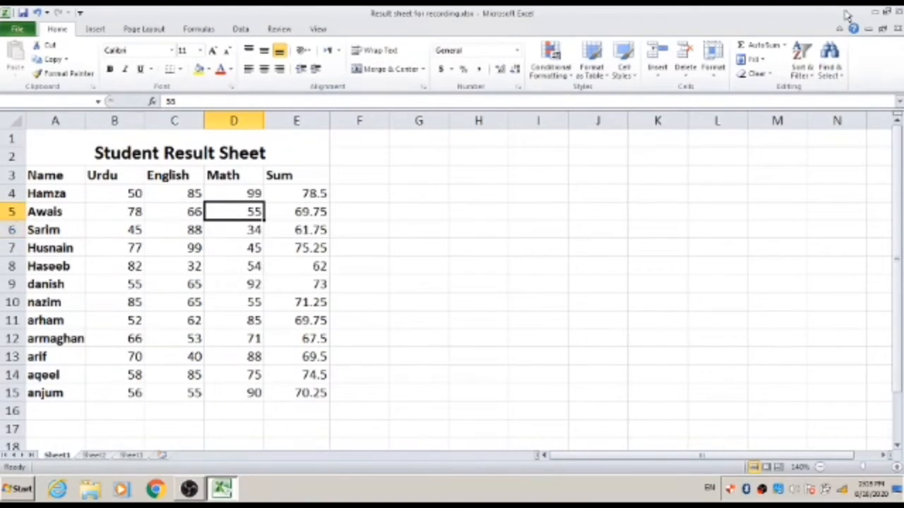
{"action": "key", "text": "Right"}
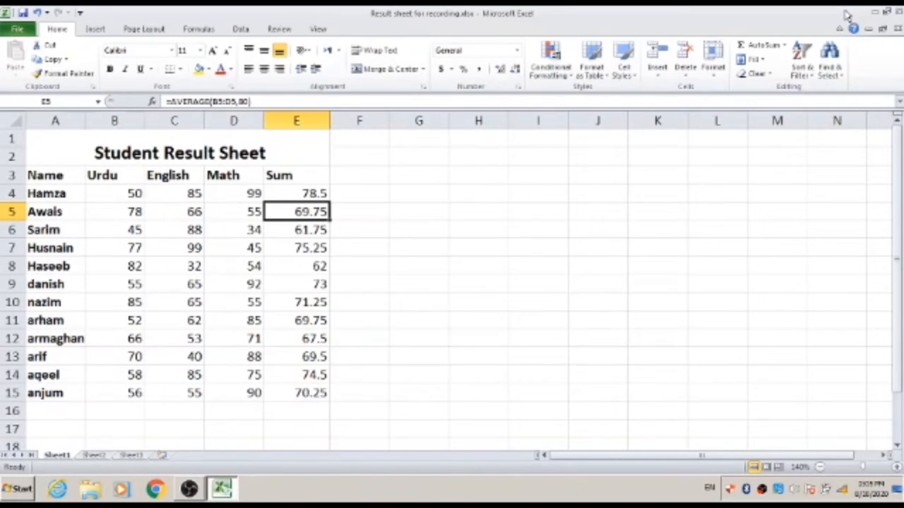
{"action": "key", "text": "Left"}
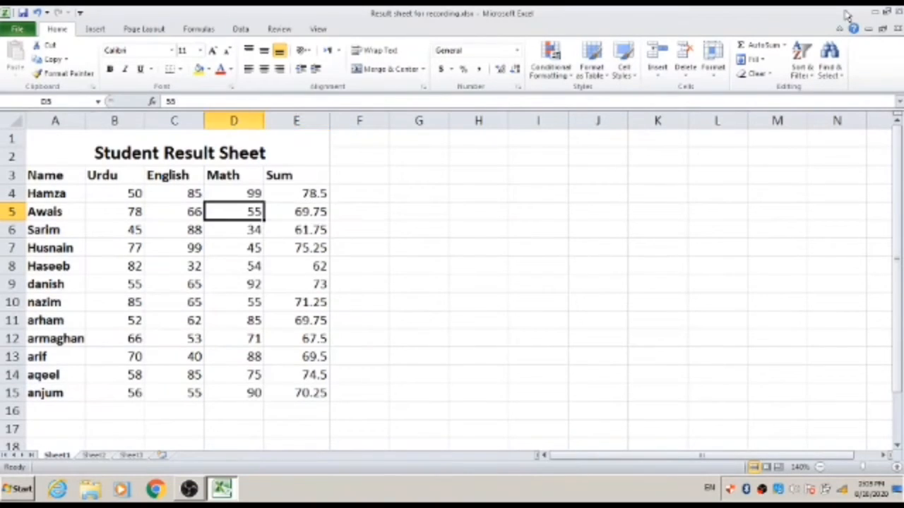
{"action": "key", "text": "Right"}
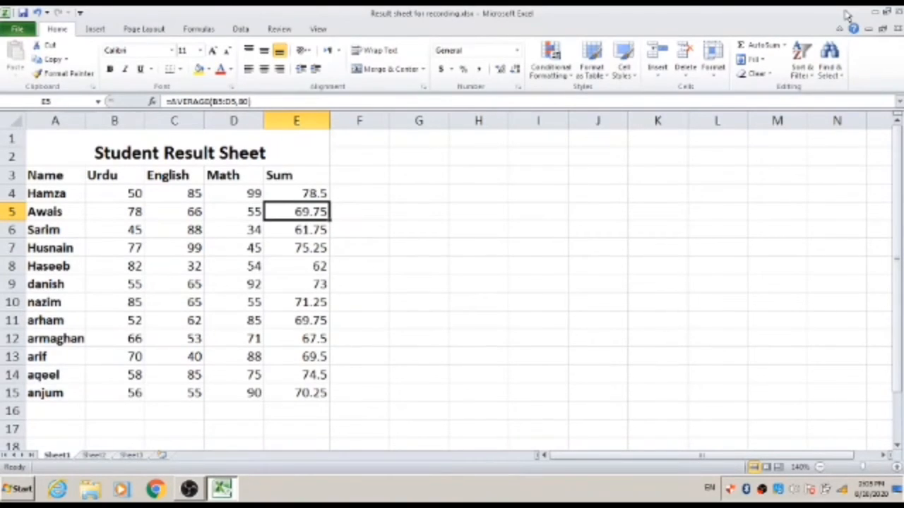
Set the second student's Math mark in D5 to 85 and check the average in E5
{"action": "key", "text": "Left"}
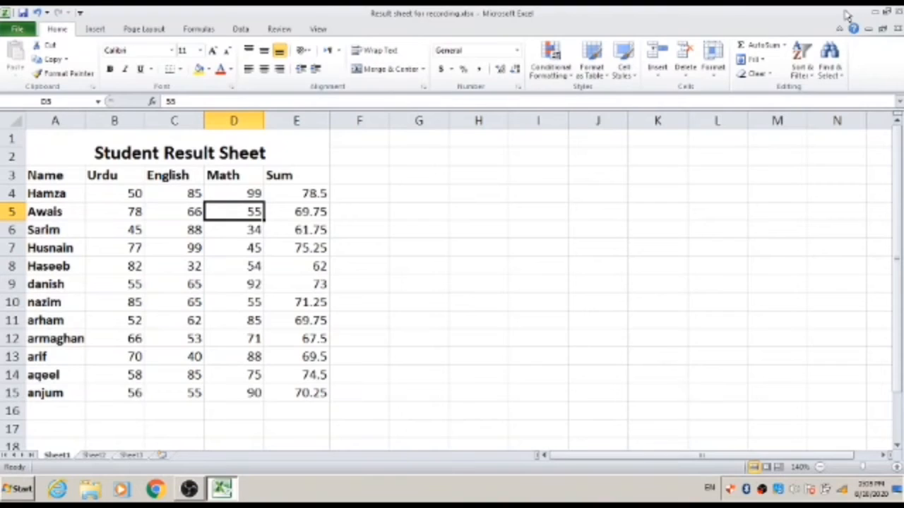
{"action": "key", "text": "F2"}
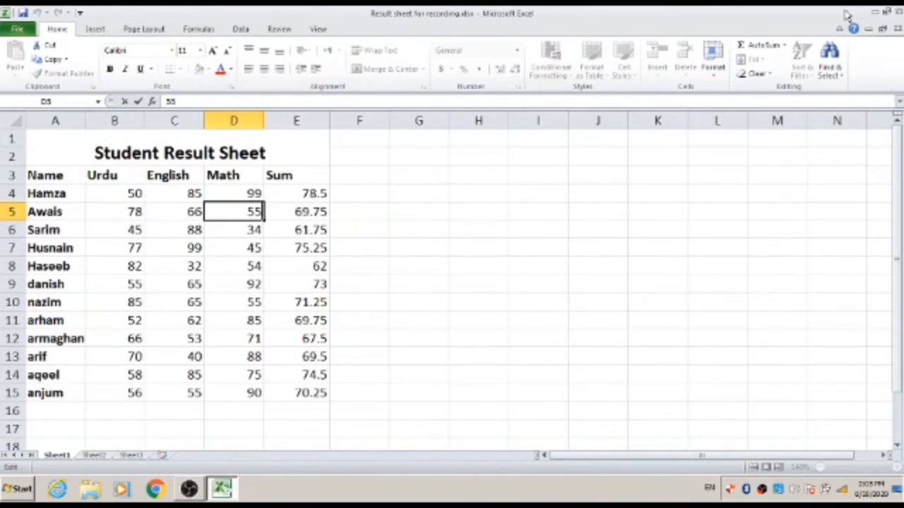
{"action": "key", "text": "BackSpace"}
{"action": "key", "text": "BackSpace"}
{"action": "type", "text": "85"}
{"action": "key", "text": "Return"}
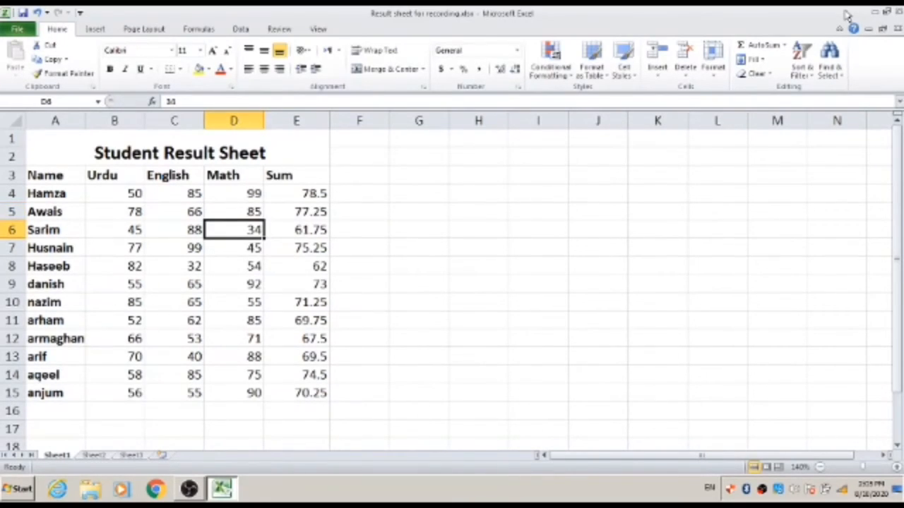
{"action": "key", "text": "Up"}
{"action": "key", "text": "Right"}
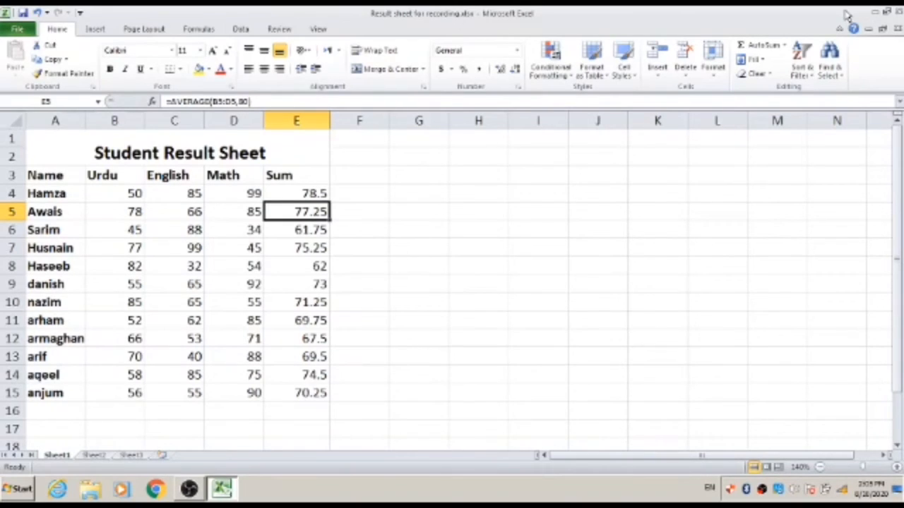
Review the second student's marks across B5:D5 against the AVERAGE formula in E5
{"action": "key", "text": "Left"}
{"action": "key", "text": "Left"}
{"action": "key", "text": "Left"}
{"action": "key", "text": "Left"}
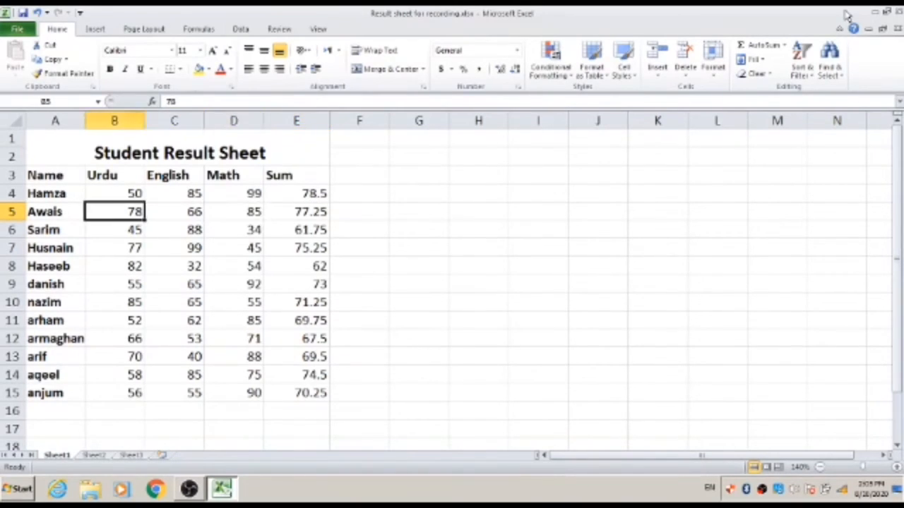
{"action": "key", "text": "Right"}
{"action": "key", "text": "Right"}
{"action": "key", "text": "Right"}
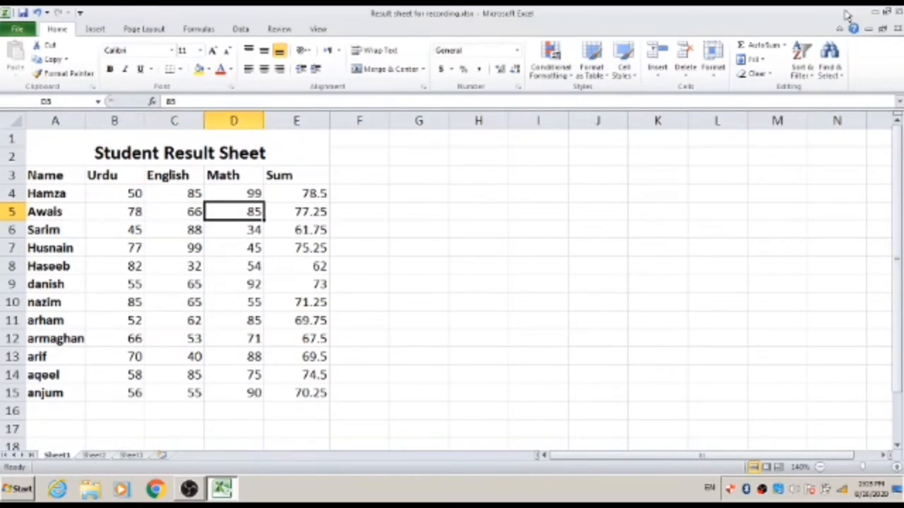
{"action": "key", "text": "Right"}
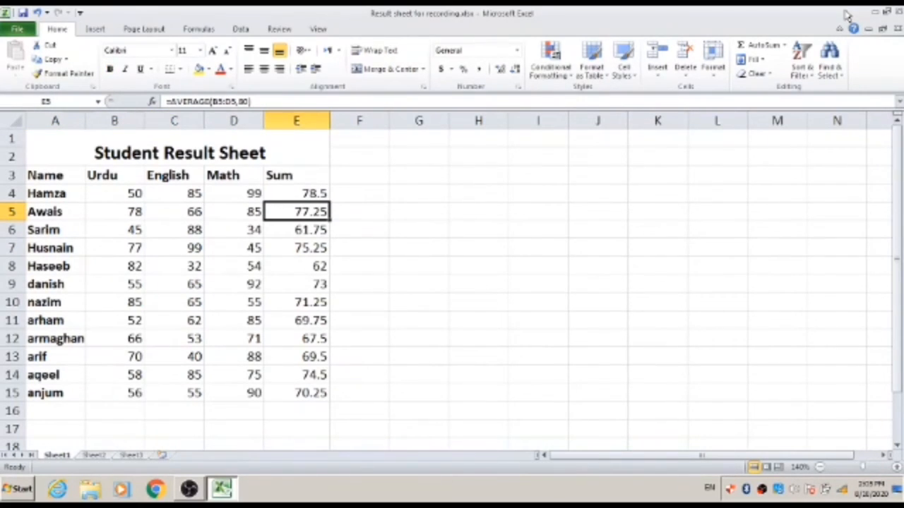
{"action": "key", "text": "Left"}
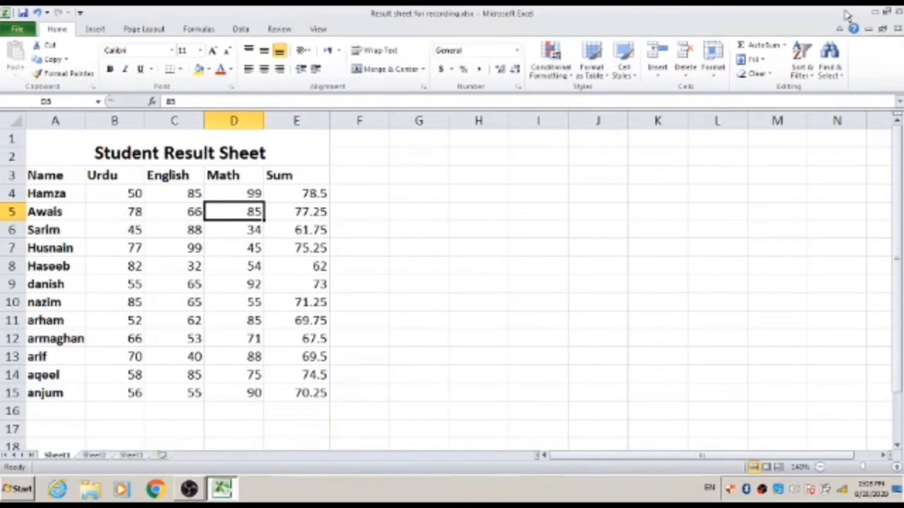
{"action": "key", "text": "Right"}
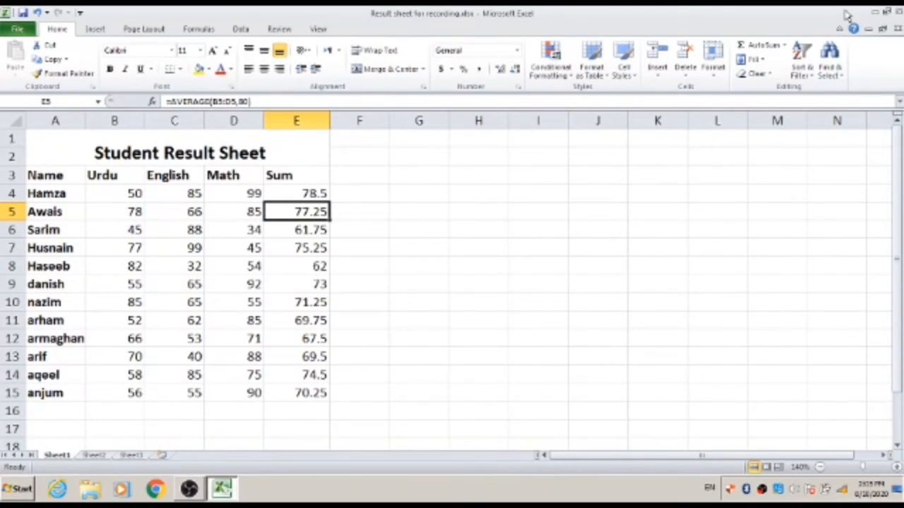